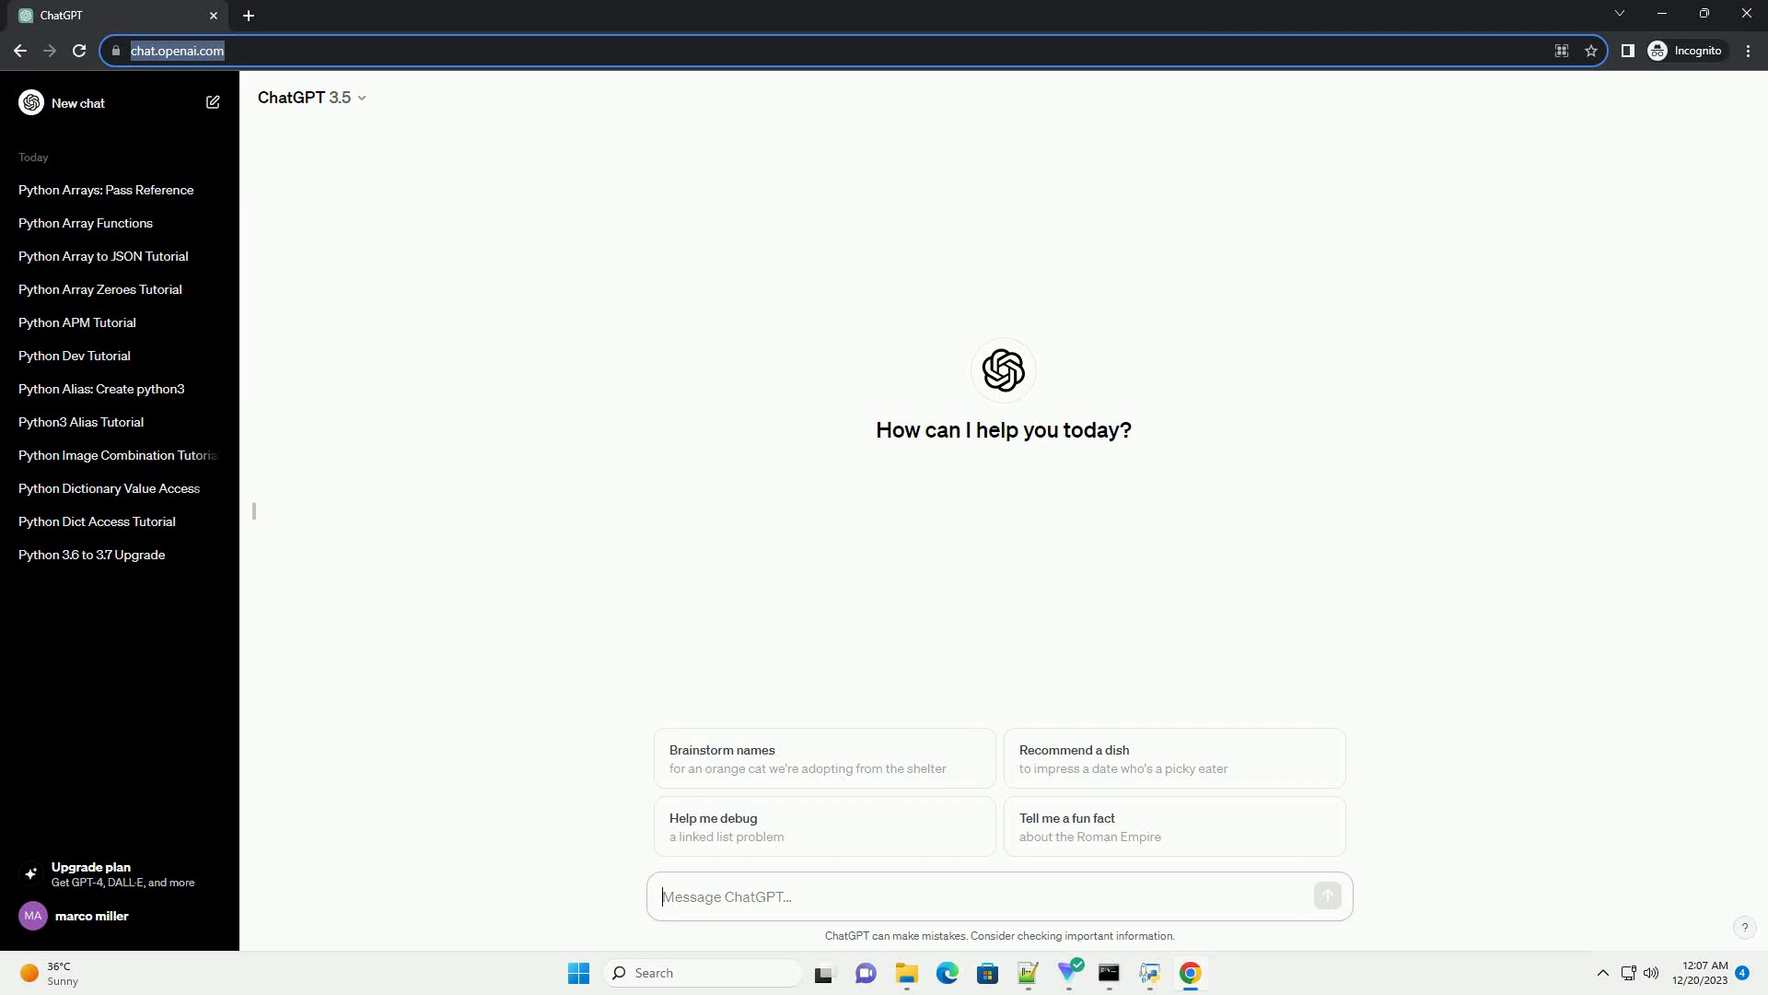
pyautogui.write('write an informative tutorial about python average a list with code example')
# Step: Send ChatGPT the request for a Python list-averaging tutorial with a code example
pyautogui.press('Return')
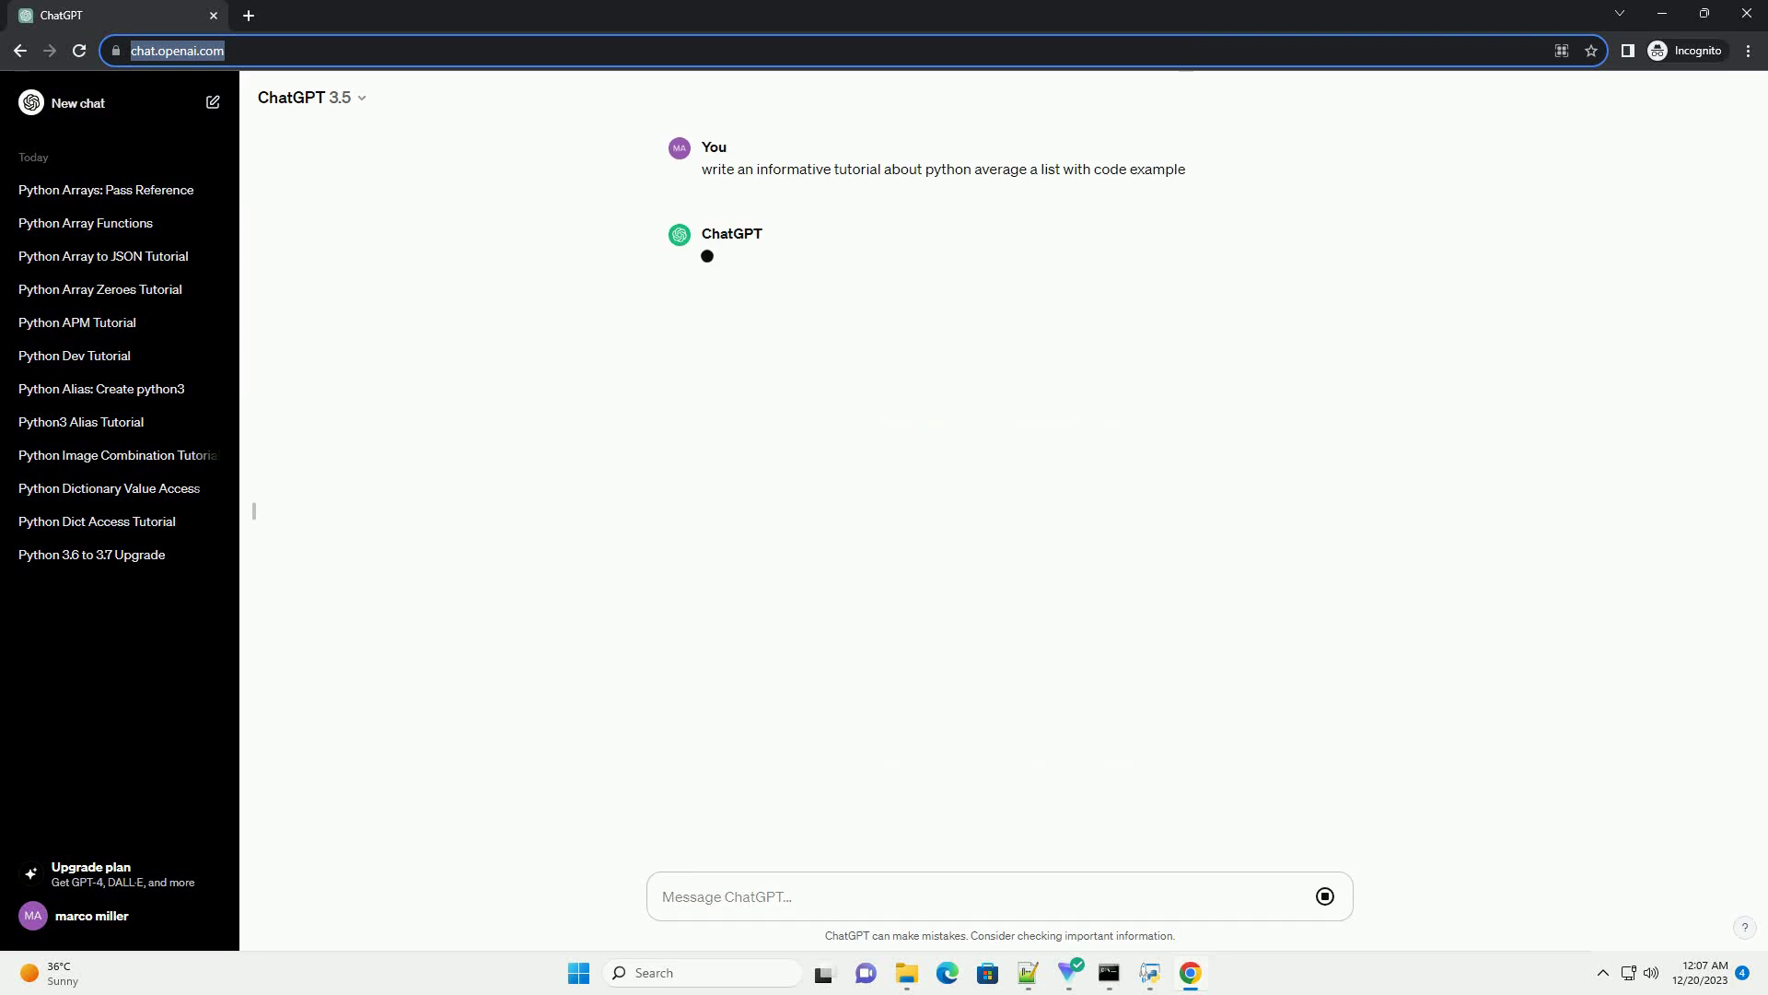